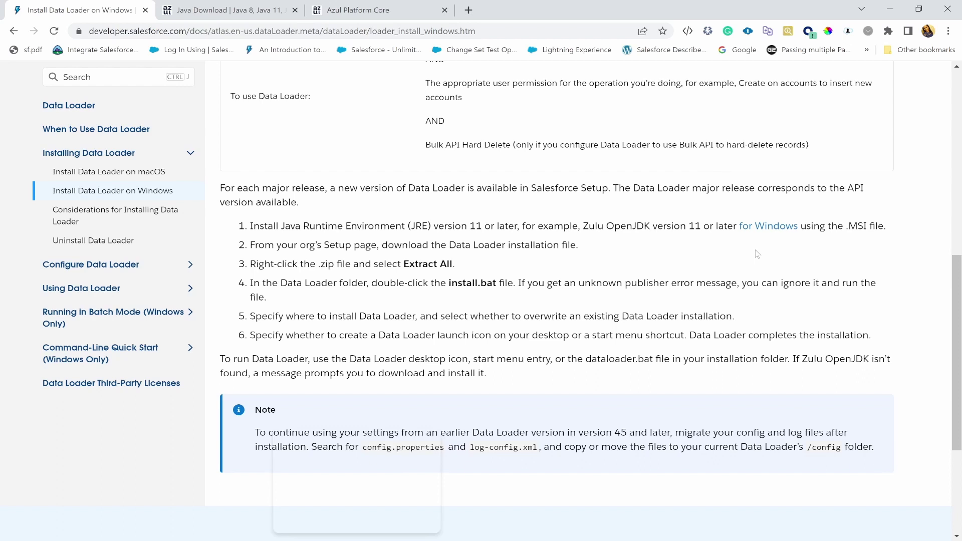
Step: Scroll the 'Install Data Loader on Windows' guide to its six installation steps
{"action": "scroll", "coordinate": [757, 254], "scroll_direction": "up", "scroll_amount": 2}
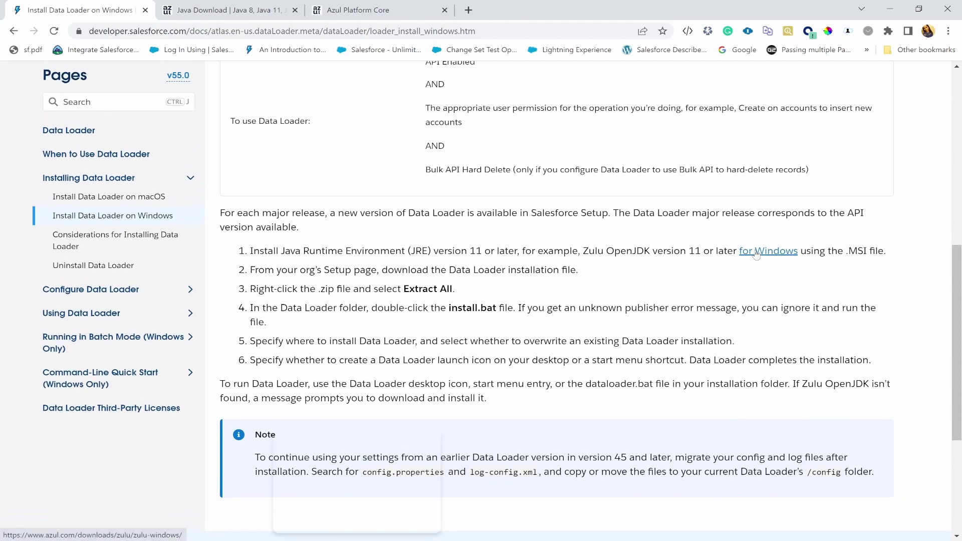
{"action": "scroll", "coordinate": [757, 254], "scroll_direction": "up", "scroll_amount": 3}
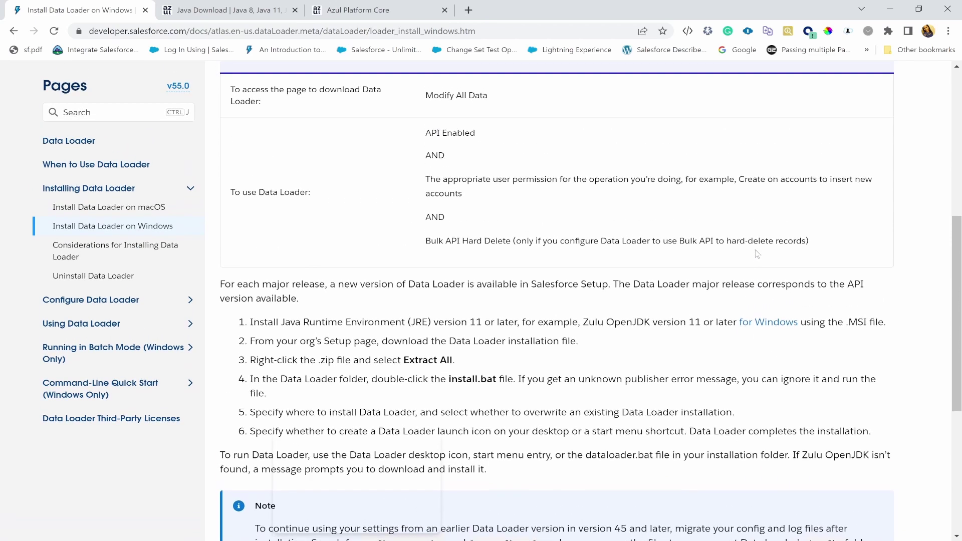
{"action": "scroll", "coordinate": [756, 251], "scroll_direction": "up", "scroll_amount": 4}
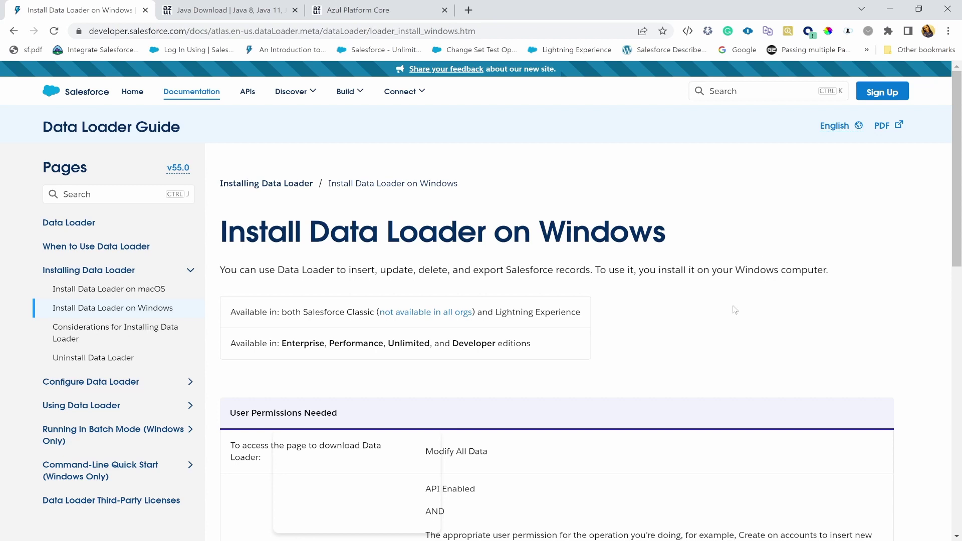
{"action": "scroll", "coordinate": [735, 308], "scroll_direction": "down", "scroll_amount": 7}
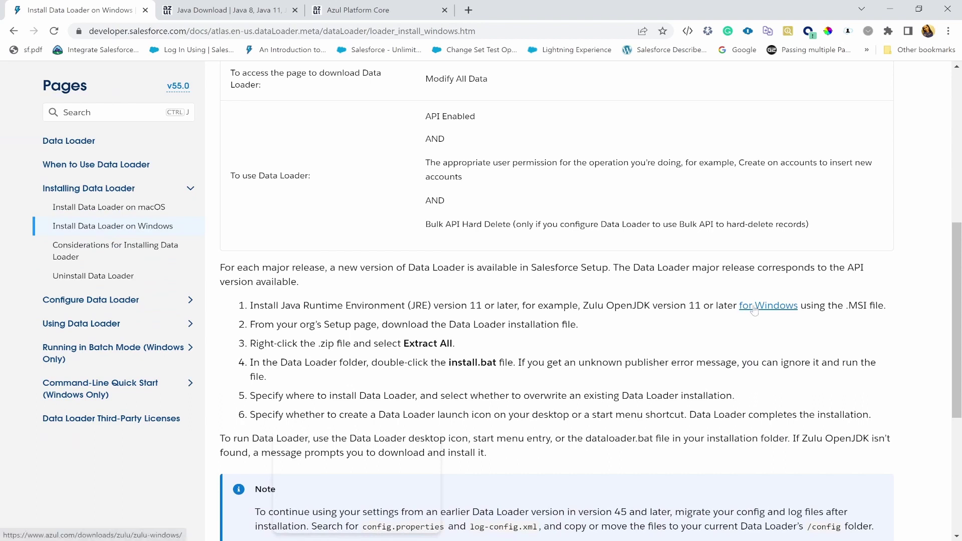
Step: Download the Zulu 18.32.11 JDK (Java 18) Windows x64 .msi installer into Downloads
{"action": "left_click", "coordinate": [755, 306]}
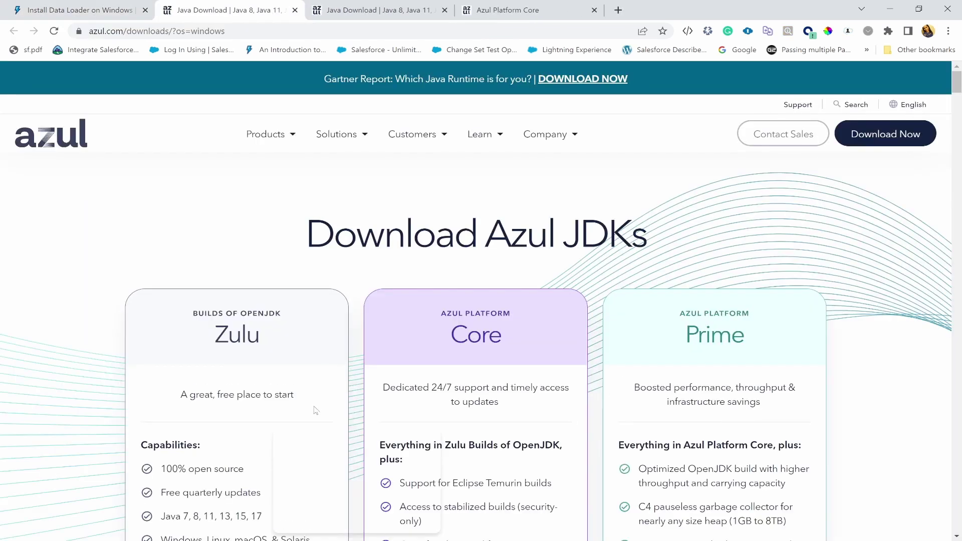
{"action": "scroll", "coordinate": [317, 411], "scroll_direction": "down", "scroll_amount": 5}
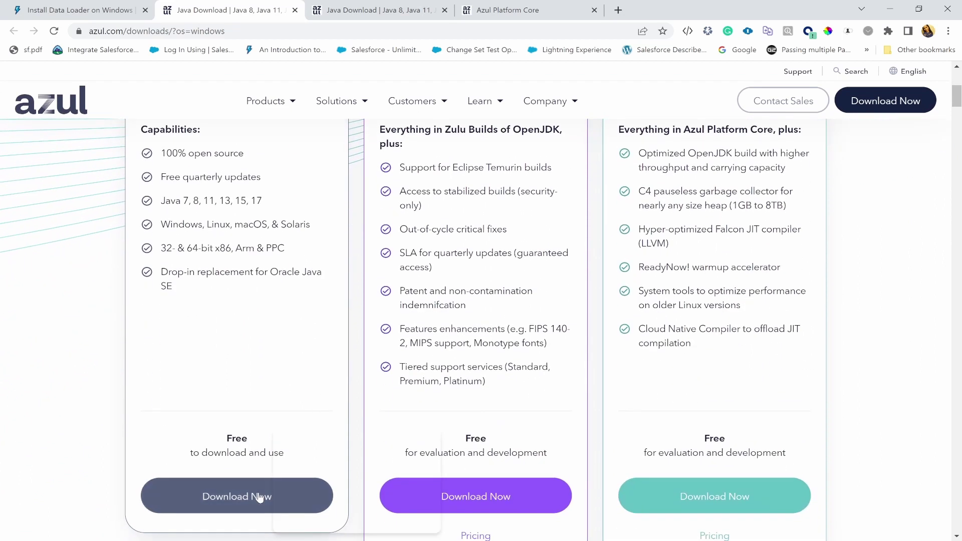
{"action": "left_click", "coordinate": [258, 496]}
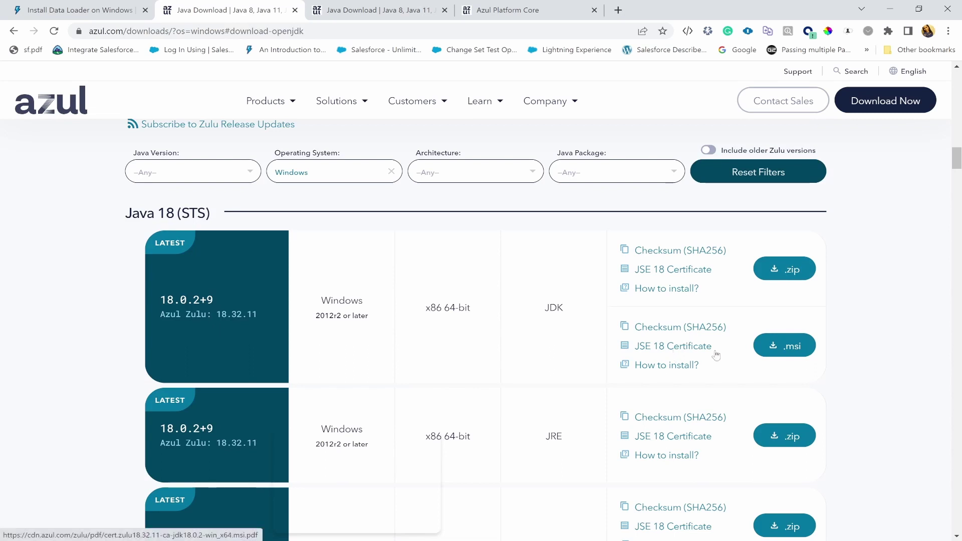
{"action": "left_click", "coordinate": [794, 351]}
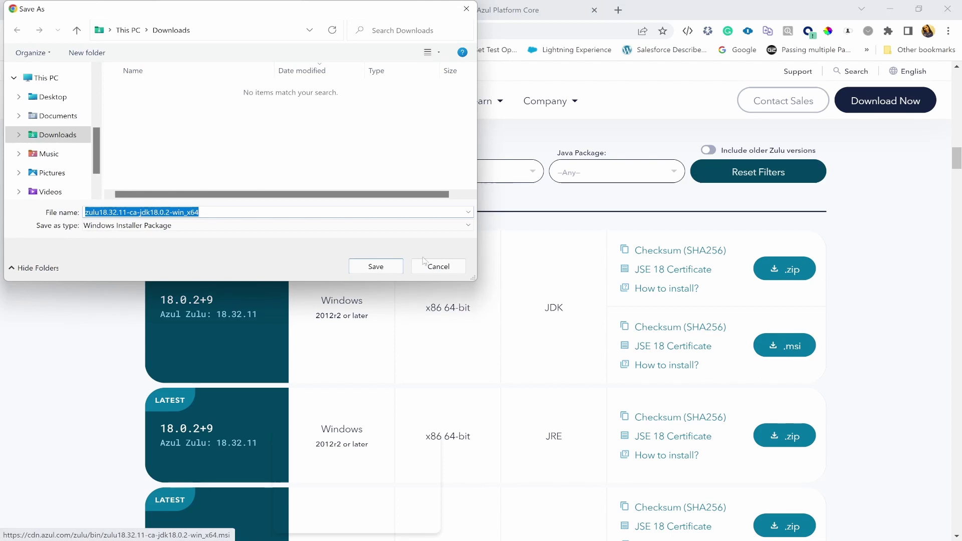
{"action": "left_click", "coordinate": [396, 268]}
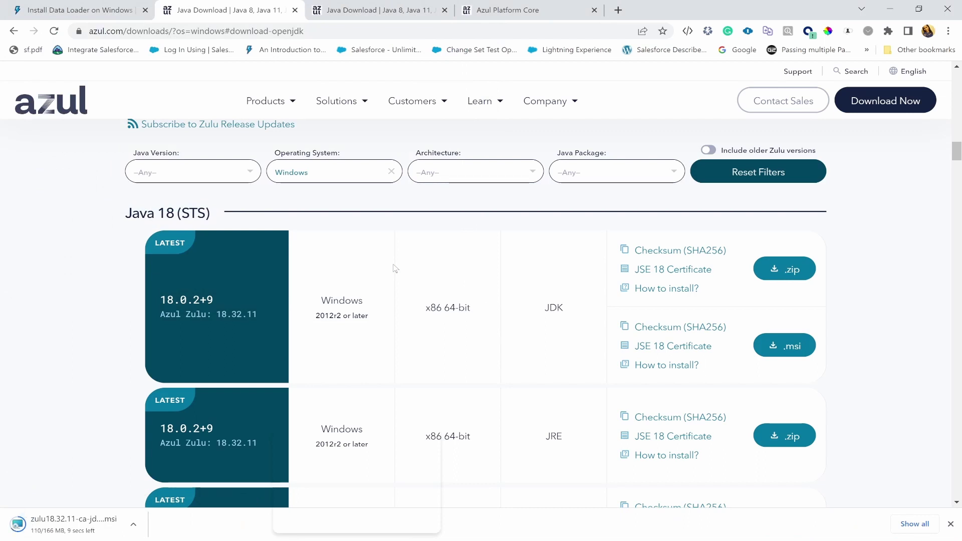
Step: Run the downloaded .msi and install Azul Zulu JDK 18.32.11 with default features
{"action": "left_click", "coordinate": [94, 526]}
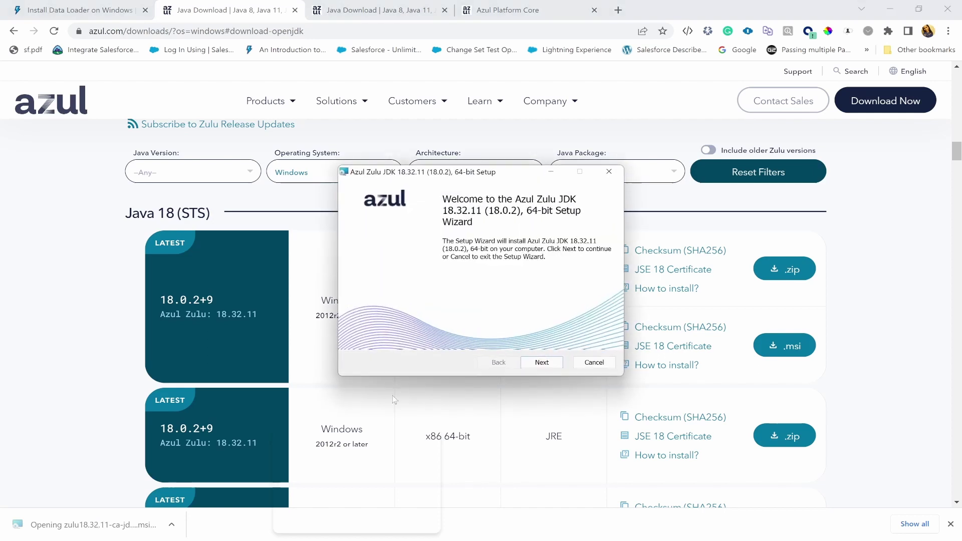
{"action": "left_click", "coordinate": [542, 364]}
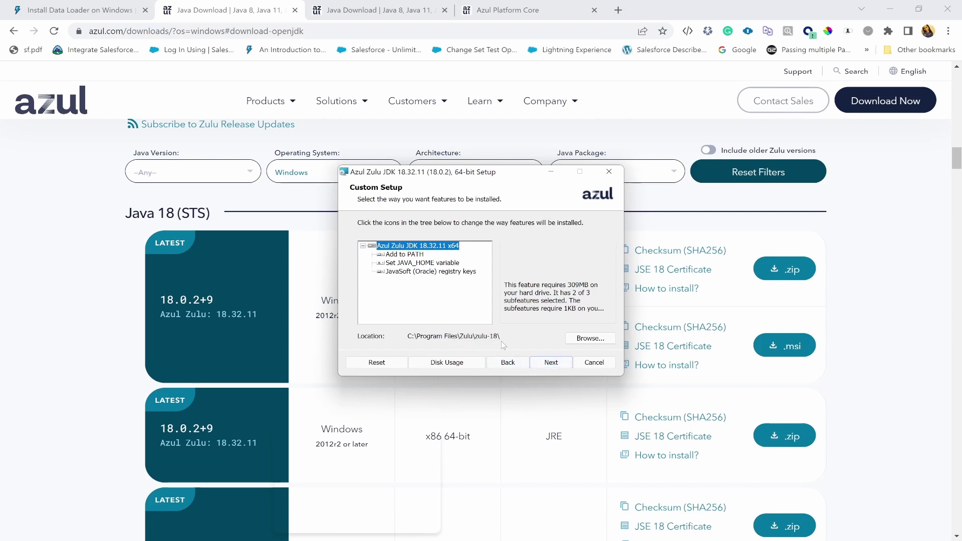
{"action": "left_click", "coordinate": [542, 368]}
{"action": "left_click", "coordinate": [543, 369]}
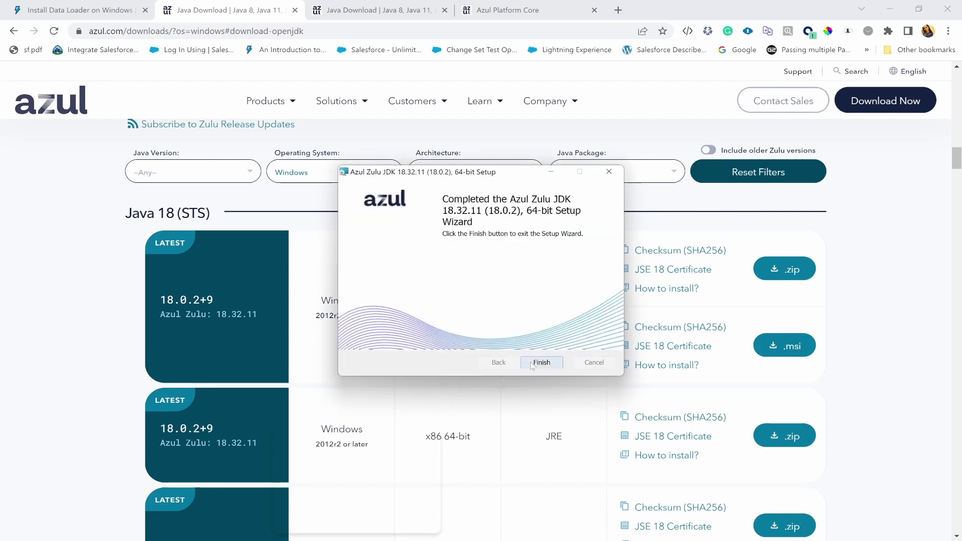
{"action": "left_click", "coordinate": [530, 363]}
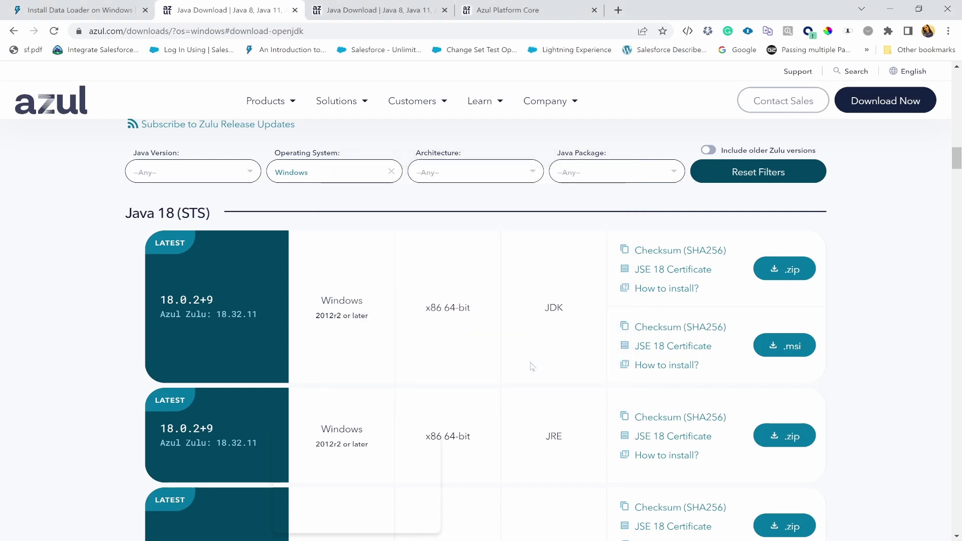
Step: Run java --version in Command Prompt to confirm openjdk 18.0.2 Zulu, then return to the guide
{"action": "key", "text": "super+s"}
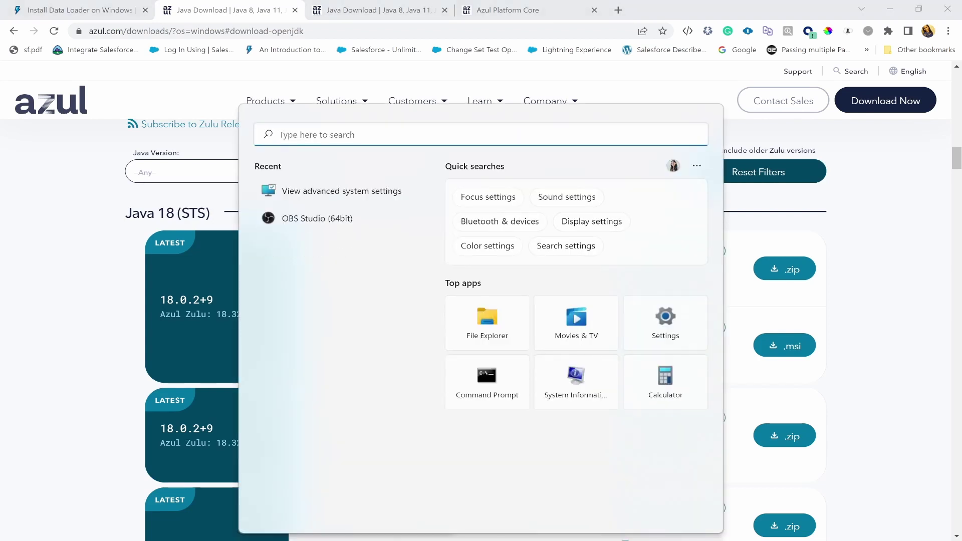
{"action": "left_click", "coordinate": [520, 371]}
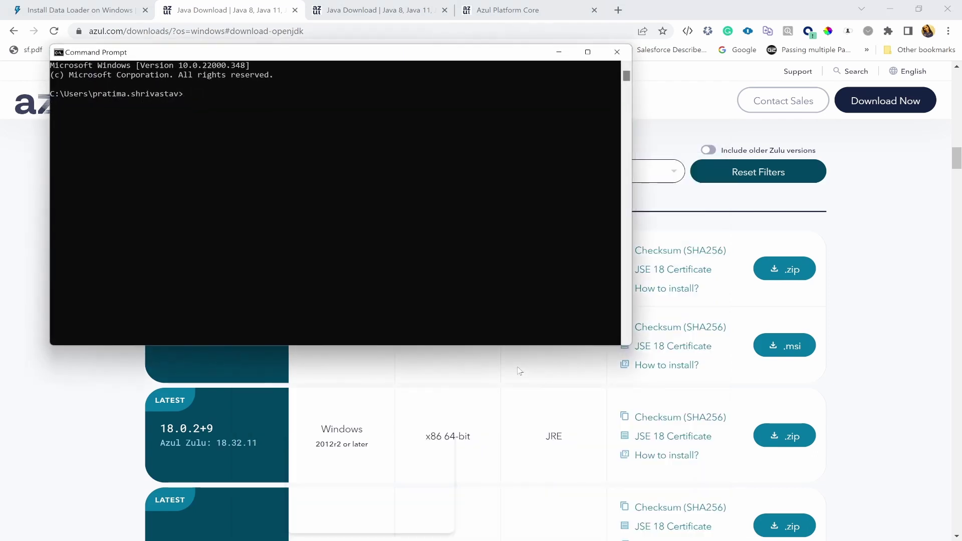
{"action": "type", "text": "java --version"}
{"action": "key", "text": "Return"}
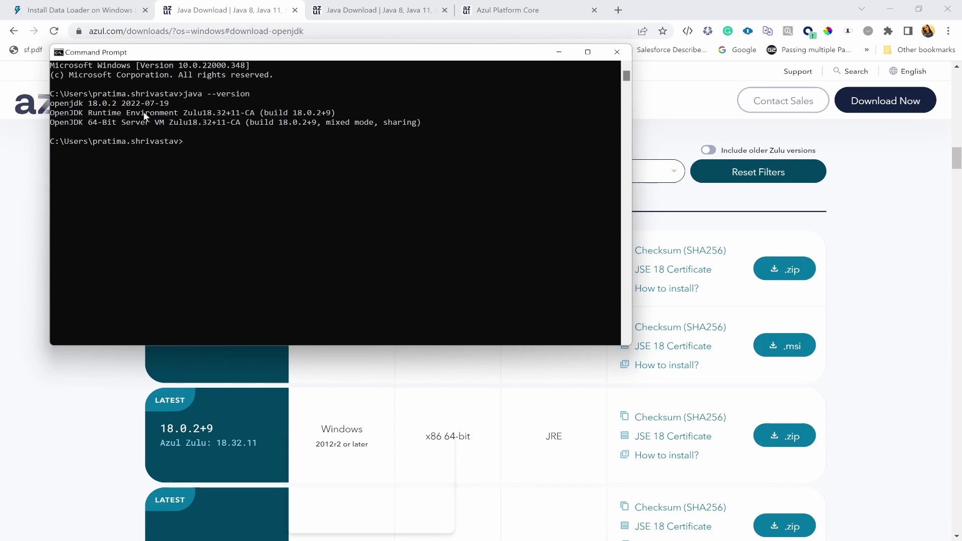
{"action": "left_click", "coordinate": [97, 18]}
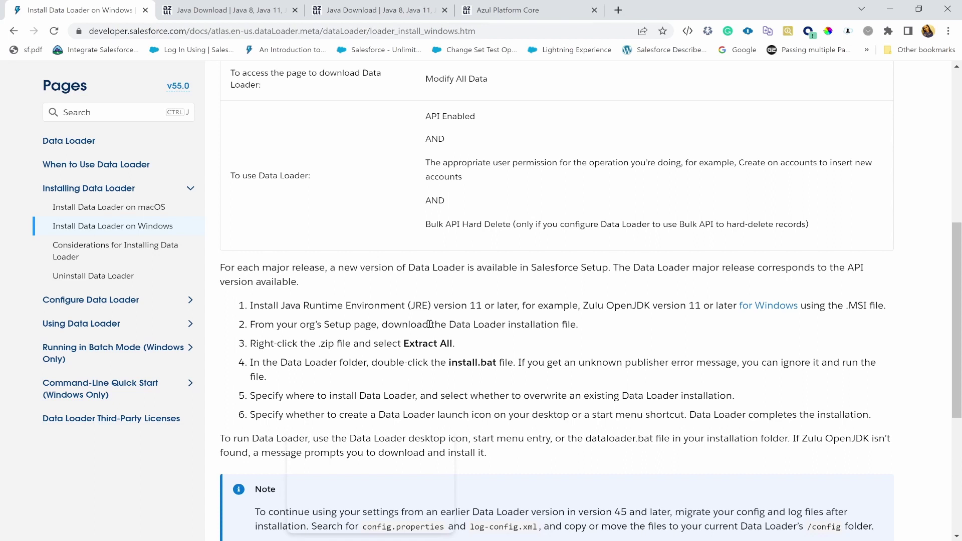
Step: Search Setup Quick Find for 'data loader' and open the Data Loader page
{"action": "left_click", "coordinate": [567, 13]}
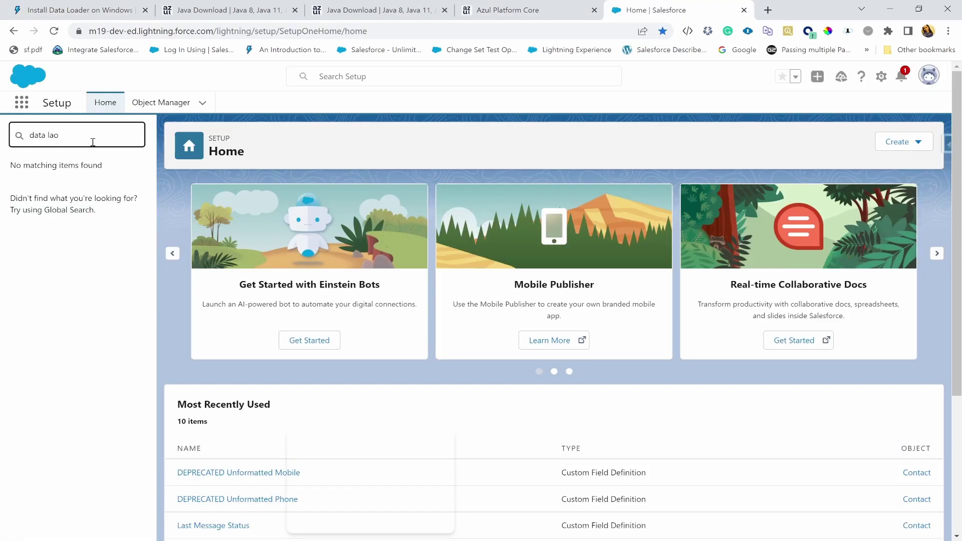
{"action": "key", "text": "BackSpace"}
{"action": "key", "text": "BackSpace"}
{"action": "type", "text": "oa"}
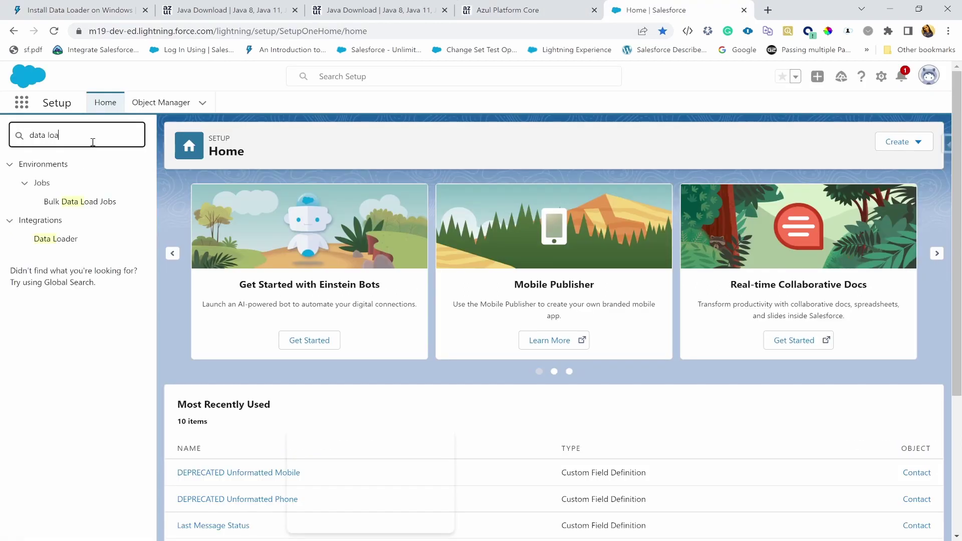
{"action": "left_click", "coordinate": [57, 239]}
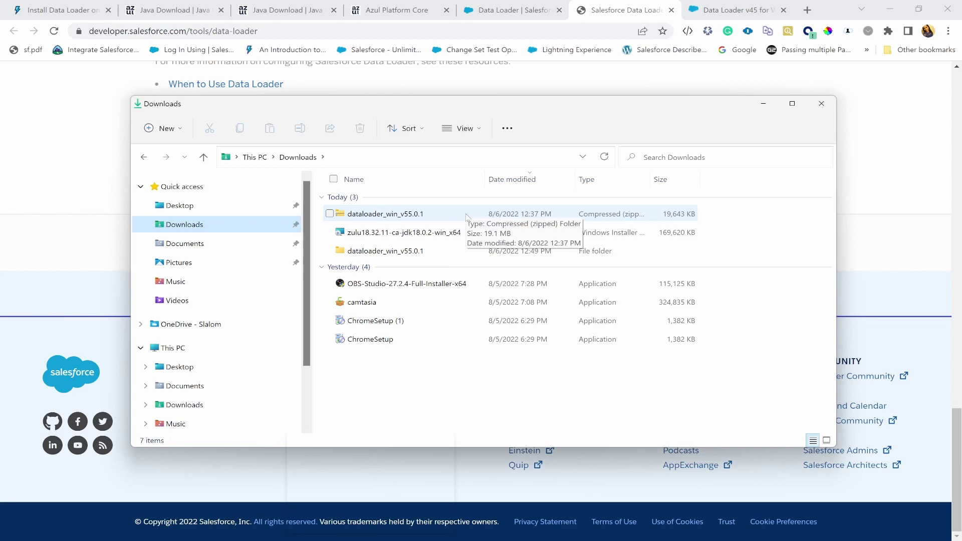
Step: Open the extracted dataloader_win_v55.0.1 folder and run install.bat
{"action": "left_click", "coordinate": [443, 255]}
{"action": "double_click", "coordinate": [443, 255]}
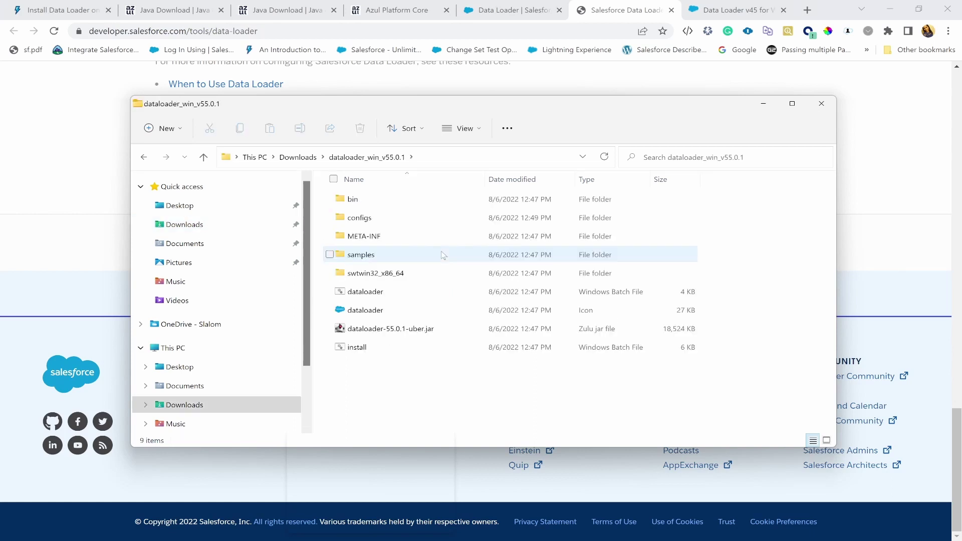
{"action": "double_click", "coordinate": [405, 347]}
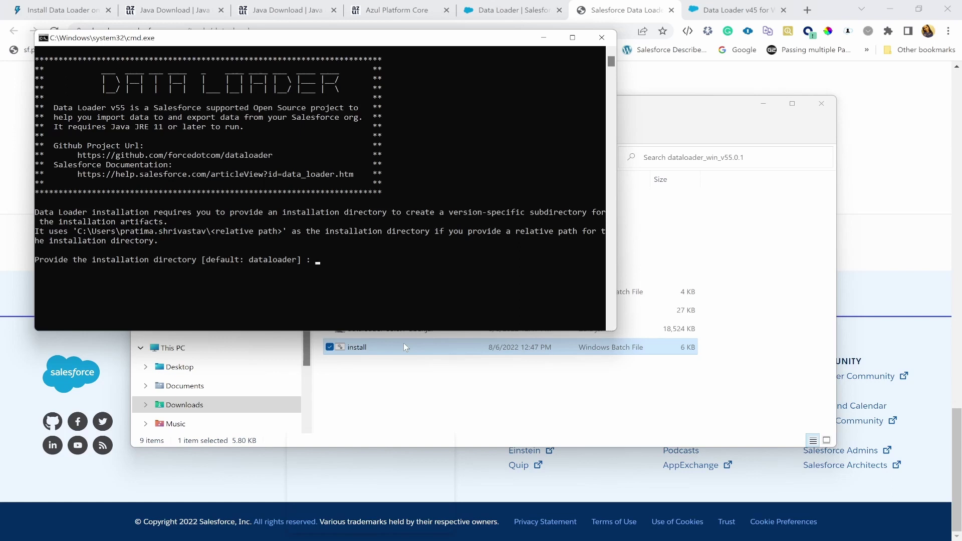
Step: Answer Yes at the installation directory prompt and Yes to overwriting the previous installation
{"action": "type", "text": "Yes"}
{"action": "key", "text": "Return"}
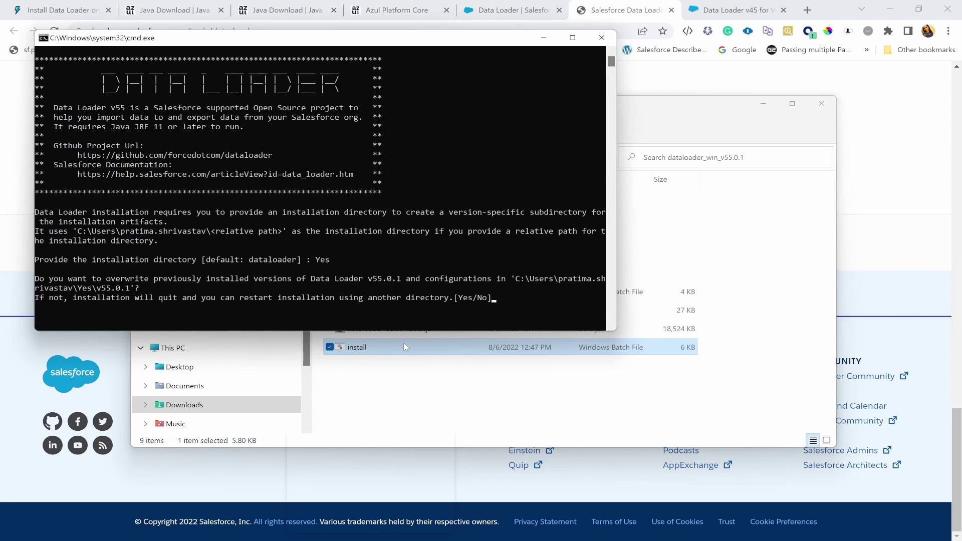
{"action": "type", "text": "Yes"}
{"action": "key", "text": "Return"}
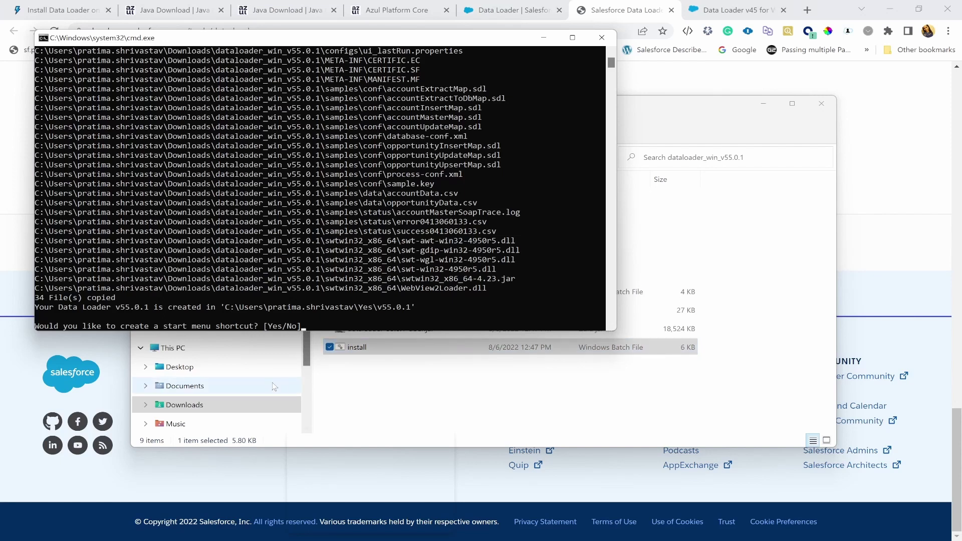
Step: Browse from OS (C:) through Users, the user folder and dataloader into v55.0.1
{"action": "left_click", "coordinate": [303, 387]}
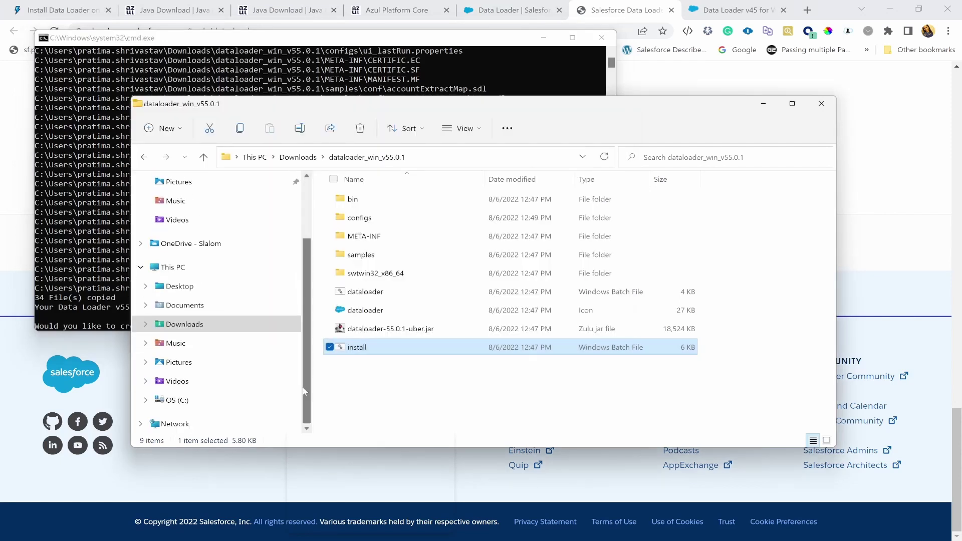
{"action": "left_click", "coordinate": [224, 400]}
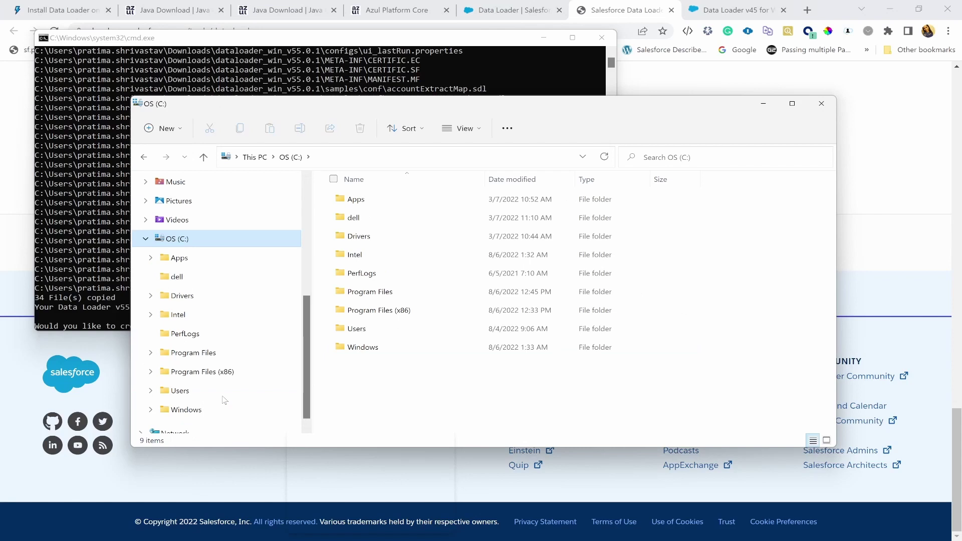
{"action": "left_click", "coordinate": [363, 333]}
{"action": "double_click", "coordinate": [357, 329]}
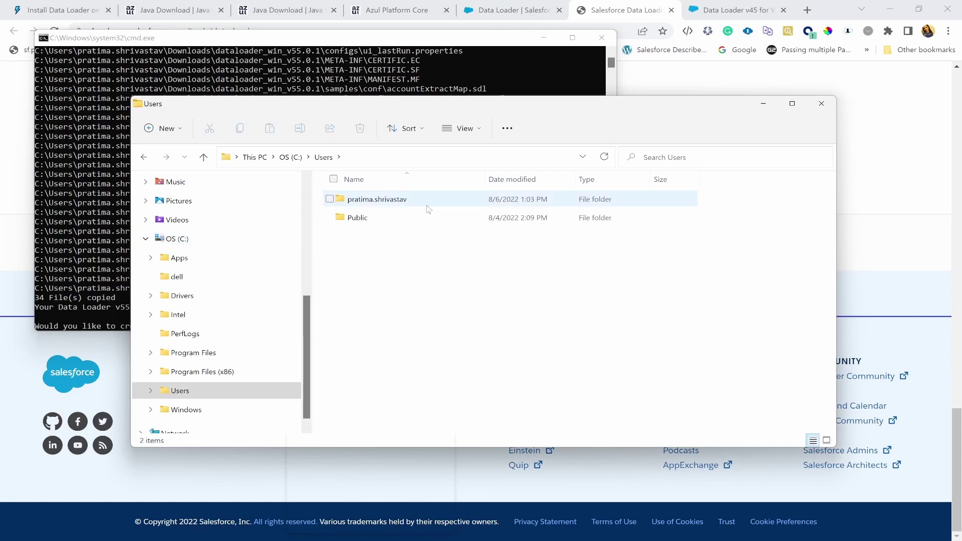
{"action": "double_click", "coordinate": [429, 209]}
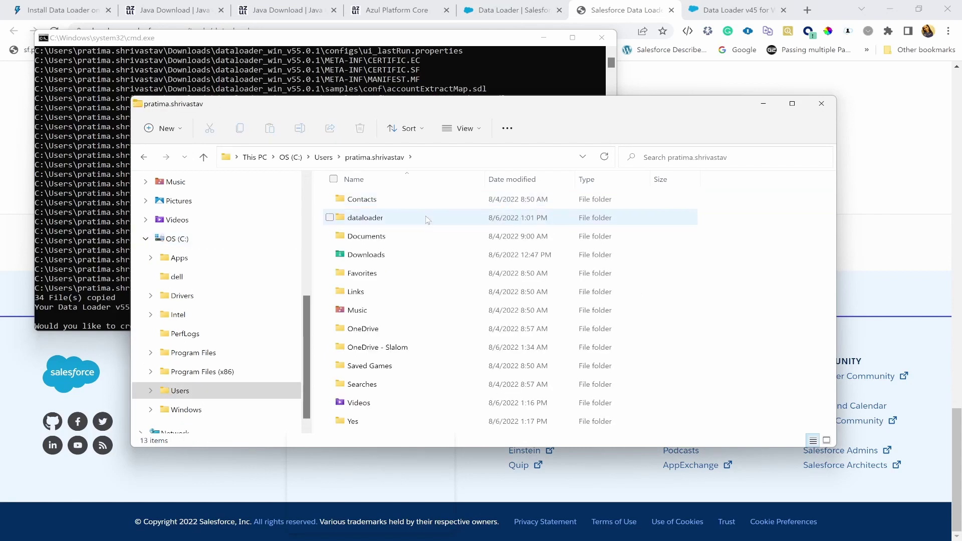
{"action": "left_click", "coordinate": [427, 219]}
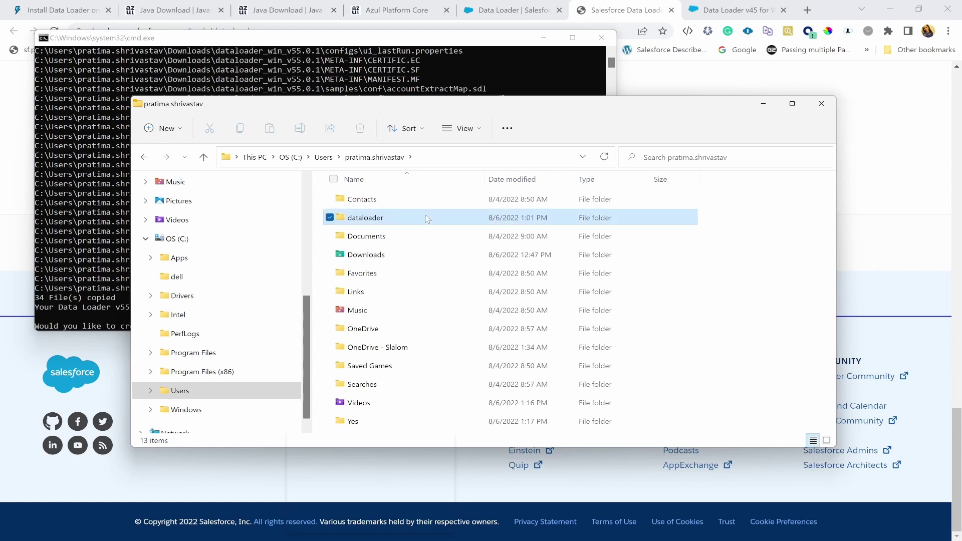
{"action": "double_click", "coordinate": [427, 219]}
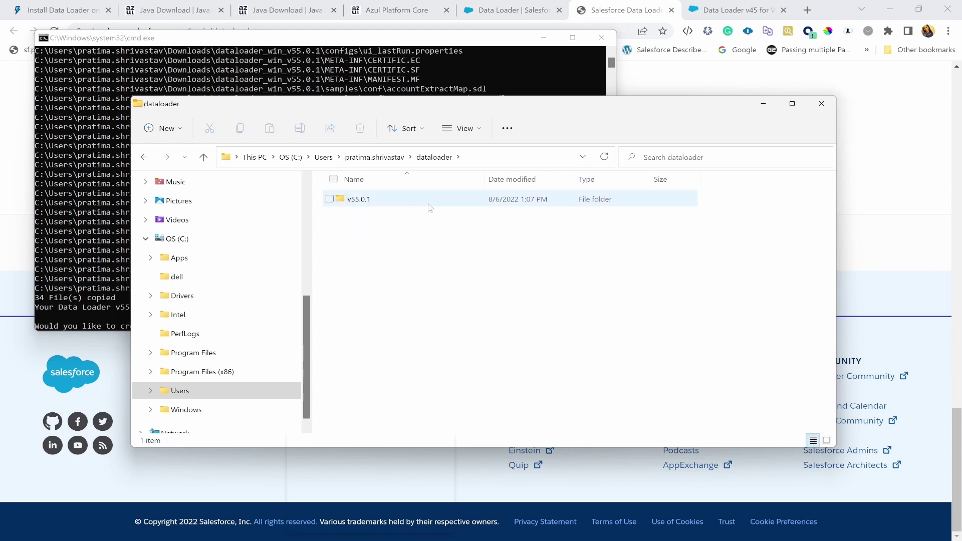
{"action": "double_click", "coordinate": [430, 201]}
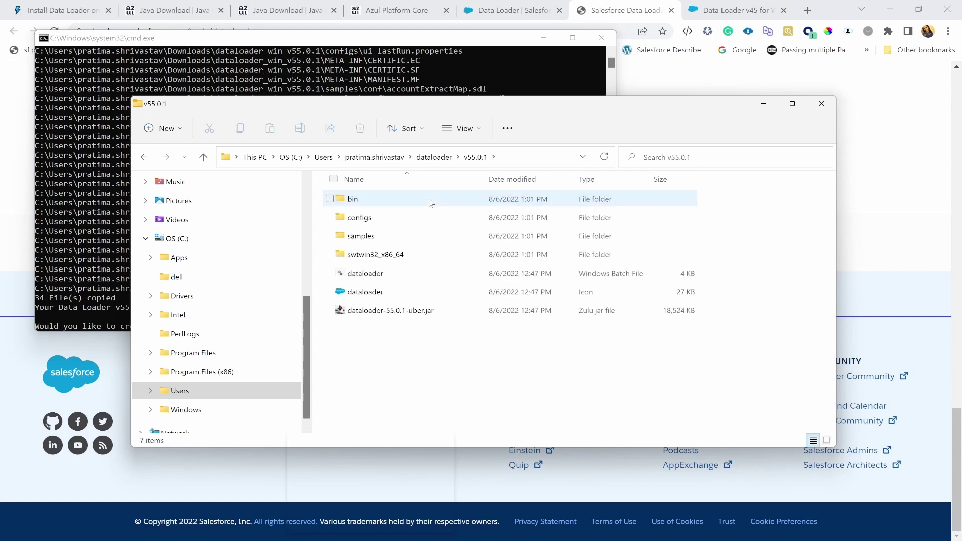
Step: Launch Data Loader 55.0.1 from dataloader.bat, then bring the installer's cmd window back
{"action": "double_click", "coordinate": [430, 273]}
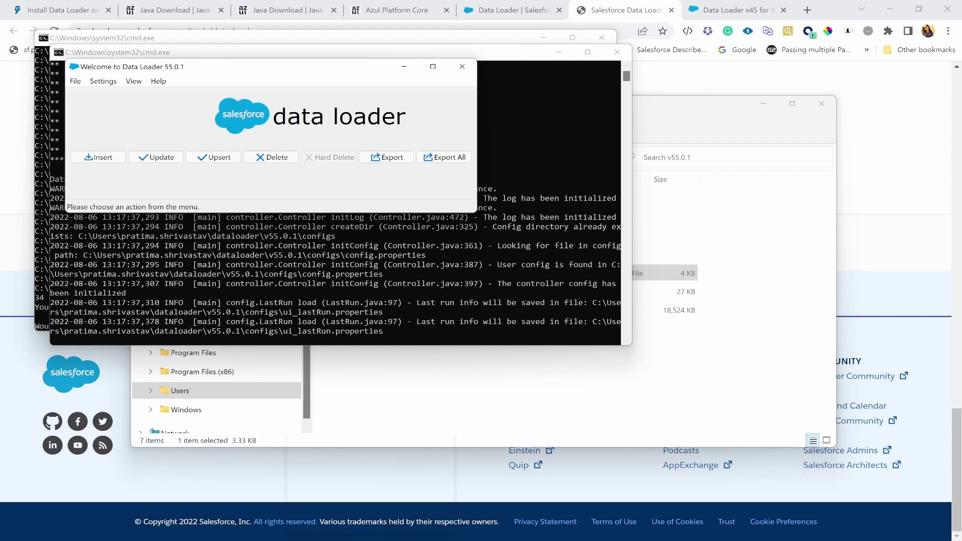
{"action": "mouse_move", "coordinate": [633, 511]}
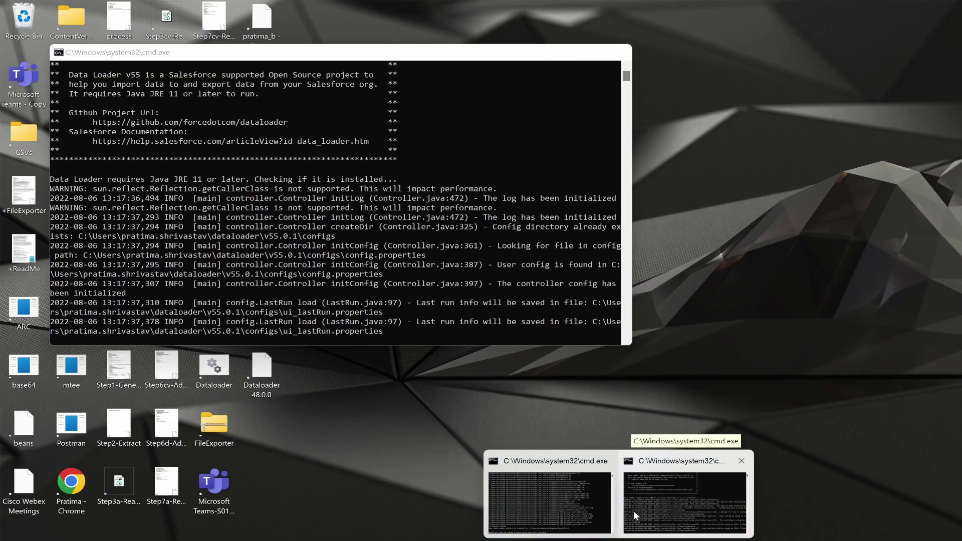
{"action": "left_click", "coordinate": [600, 506]}
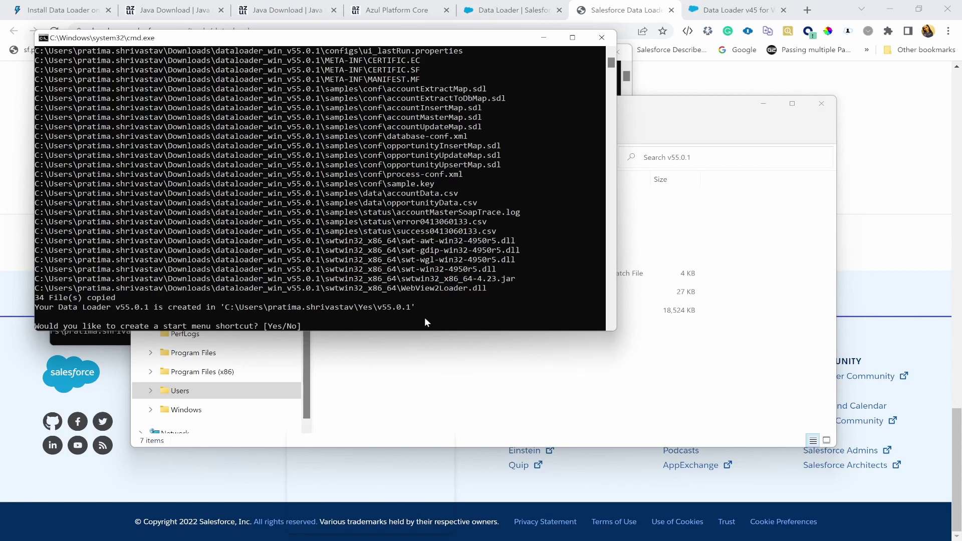
Step: Answer Yes to creating a start menu shortcut
{"action": "type", "text": "Yes"}
{"action": "key", "text": "Return"}
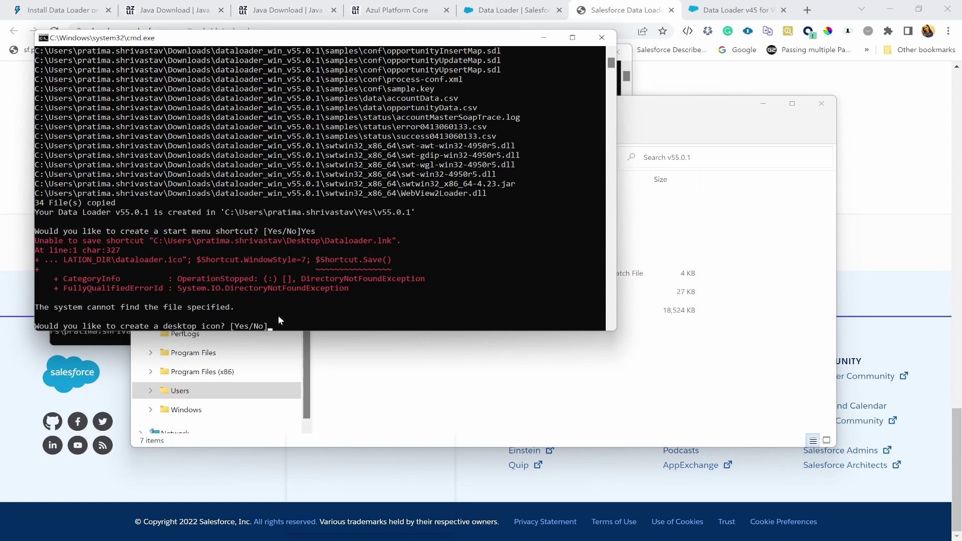
Step: Review the desktop-icon known issue and its manual dataloader.bat shortcut workaround, then return to the v55.0.1 folder
{"action": "left_click", "coordinate": [709, 11]}
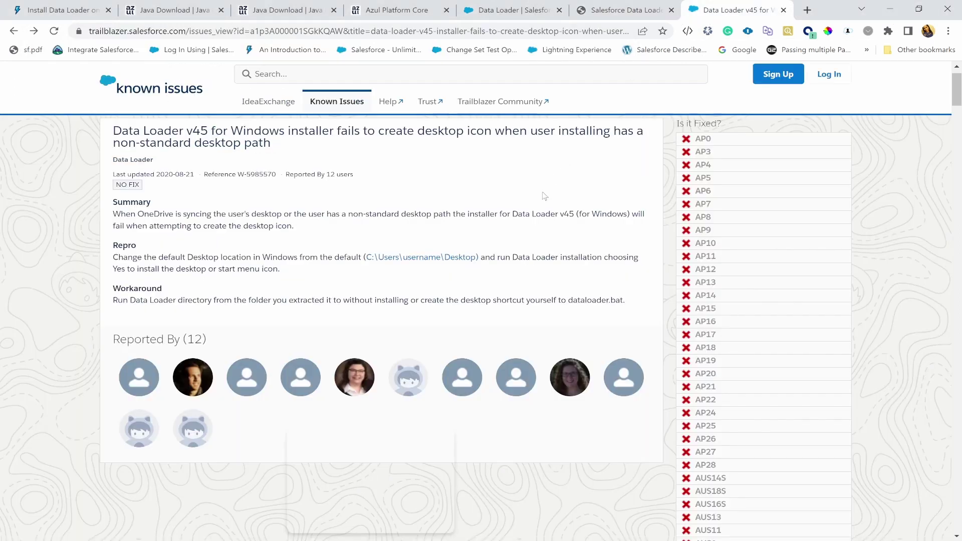
{"action": "mouse_move", "coordinate": [451, 540]}
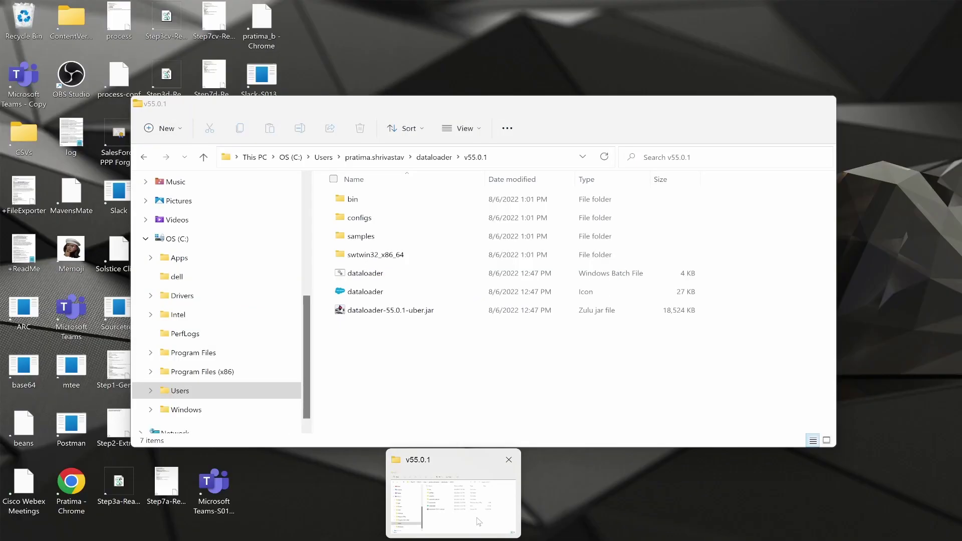
{"action": "left_click", "coordinate": [479, 522]}
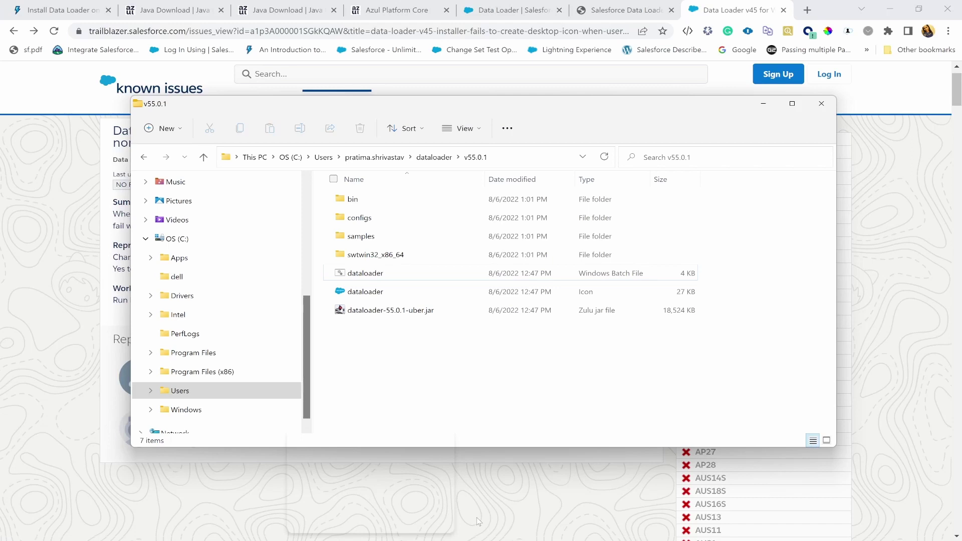
Step: Create a shortcut to the dataloader.bat file in the v55.0.1 folder
{"action": "left_click", "coordinate": [597, 276]}
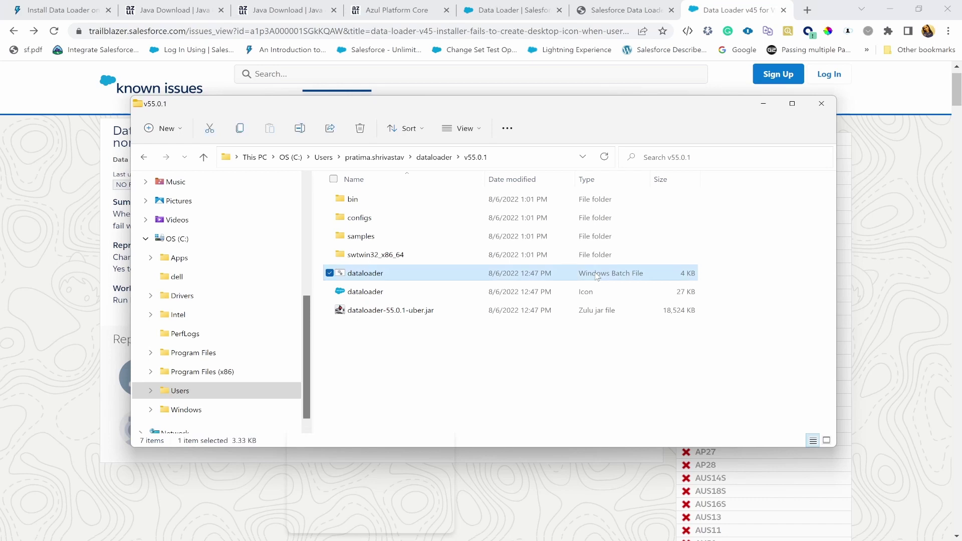
{"action": "right_click", "coordinate": [597, 276]}
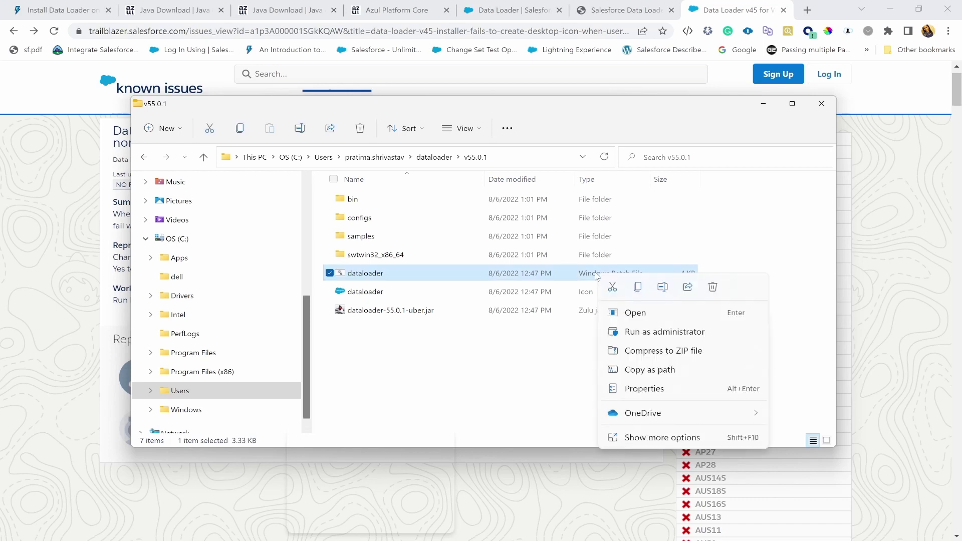
{"action": "left_click", "coordinate": [662, 437]}
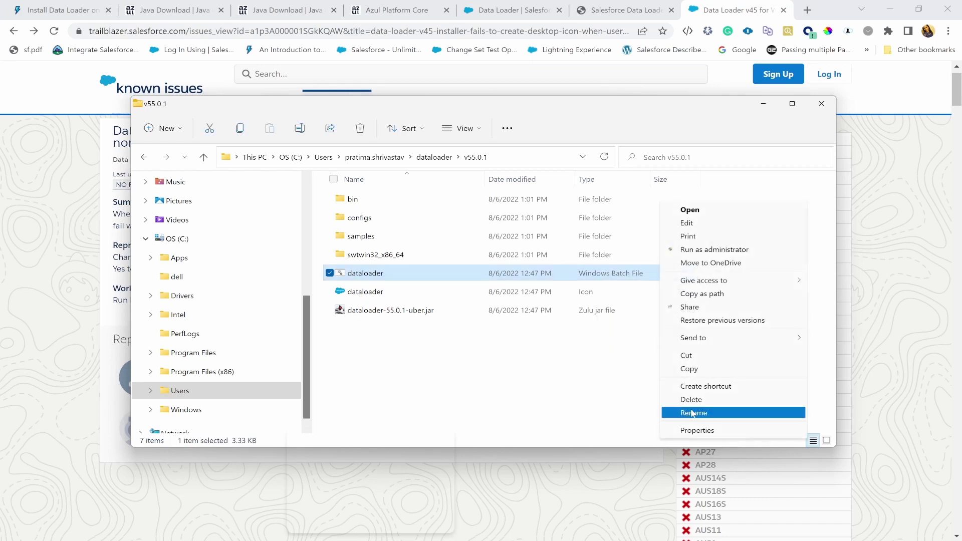
{"action": "left_click", "coordinate": [707, 387]}
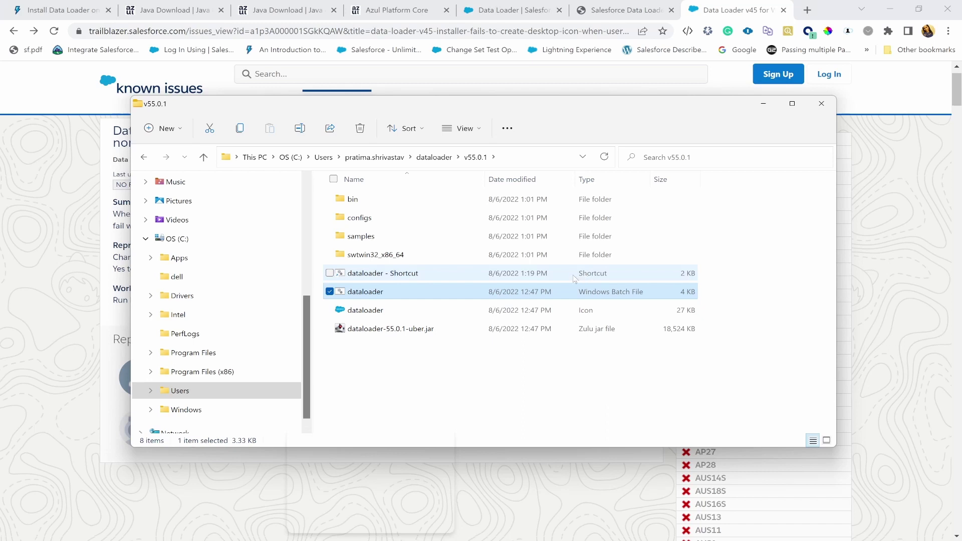
Step: Move the 'dataloader - Shortcut' onto the Desktop and list Desktop items newest first
{"action": "left_click_drag", "start_coordinate": [386, 273], "coordinate": [196, 274]}
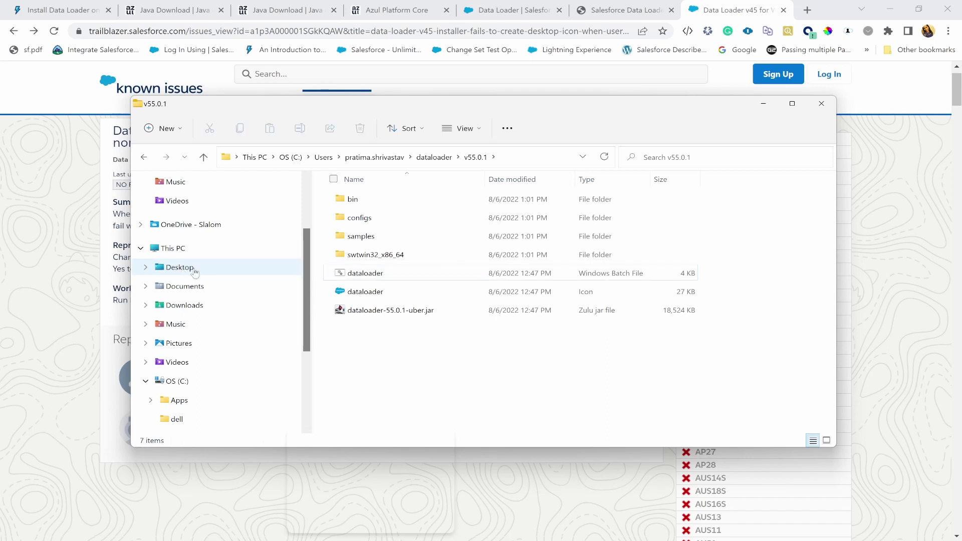
{"action": "left_click", "coordinate": [195, 273]}
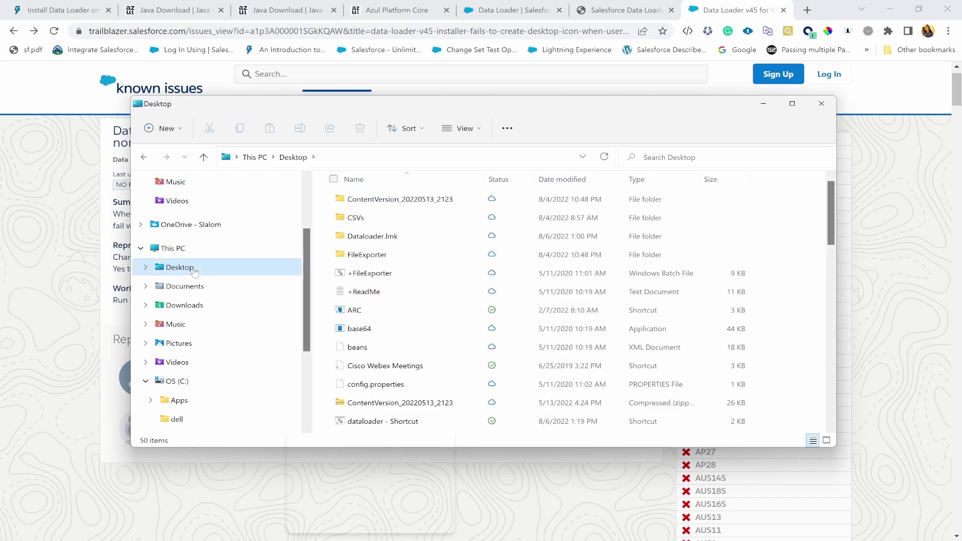
{"action": "left_click", "coordinate": [553, 176]}
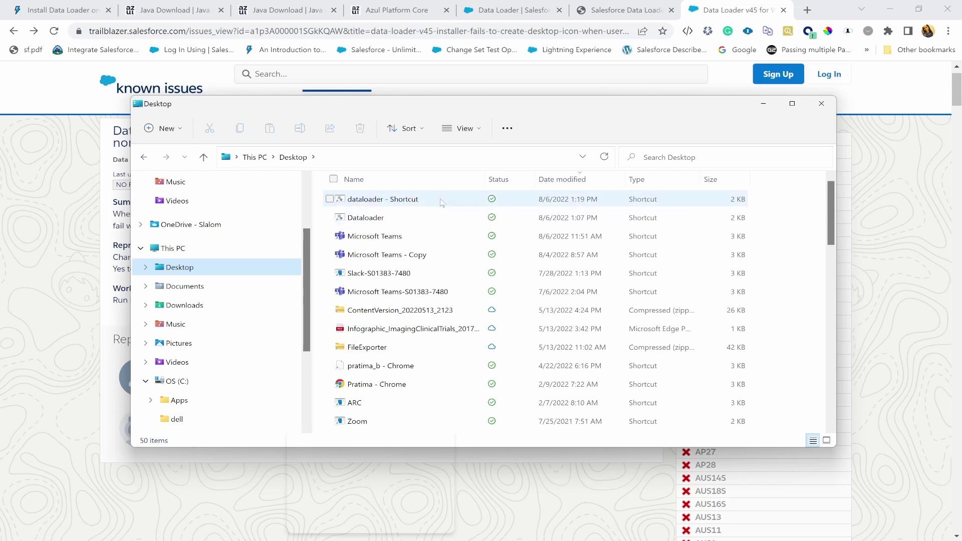
Step: Start Data Loader 55.0.1 from 'dataloader - Shortcut' and wait for its welcome window
{"action": "left_click", "coordinate": [440, 199]}
{"action": "double_click", "coordinate": [440, 199]}
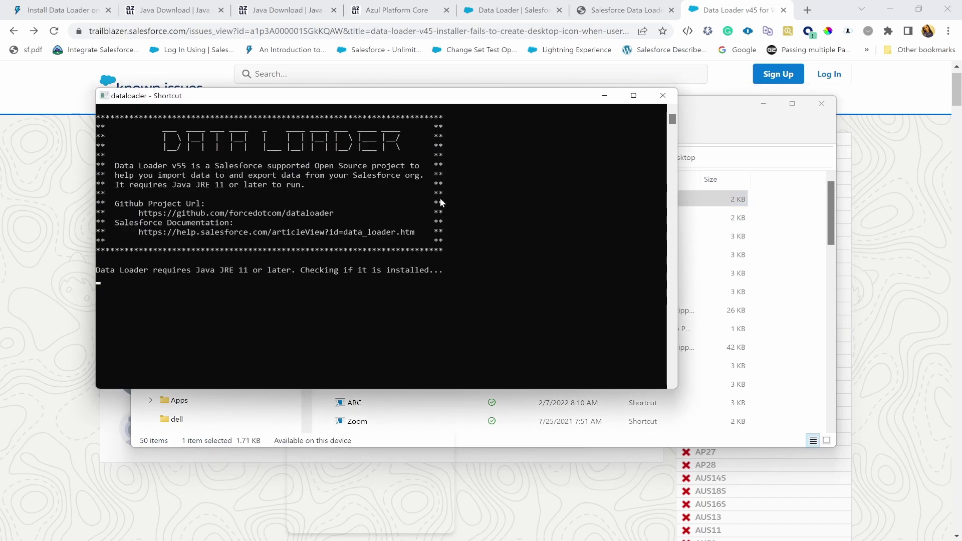